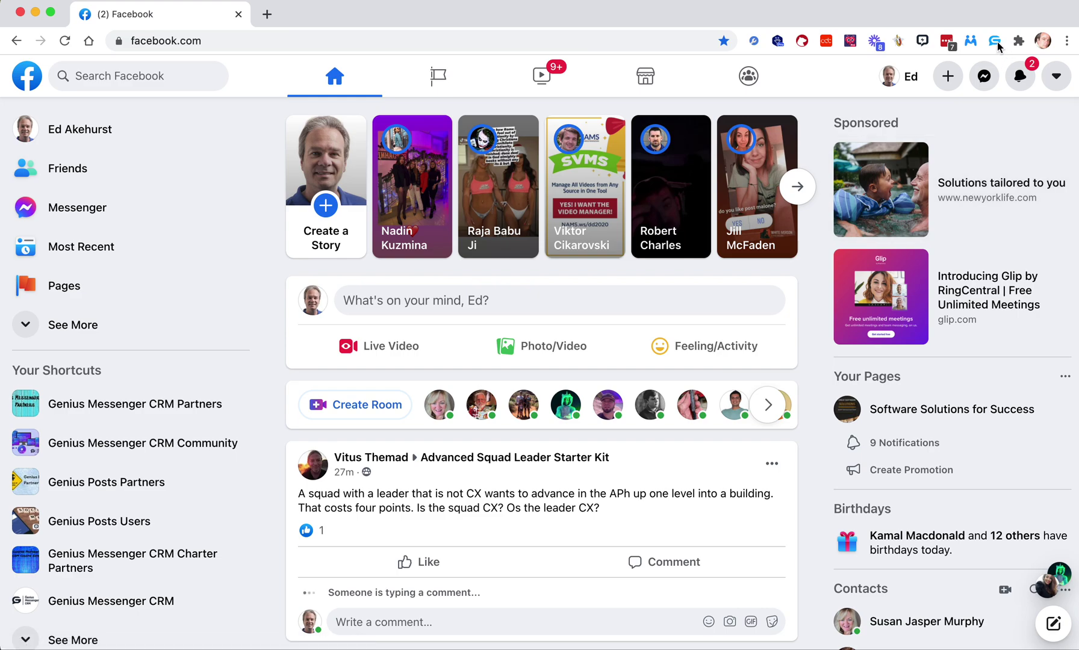
Open the Genius Messenger CRM extension panel from the Chrome toolbar over Facebook.
click(996, 41)
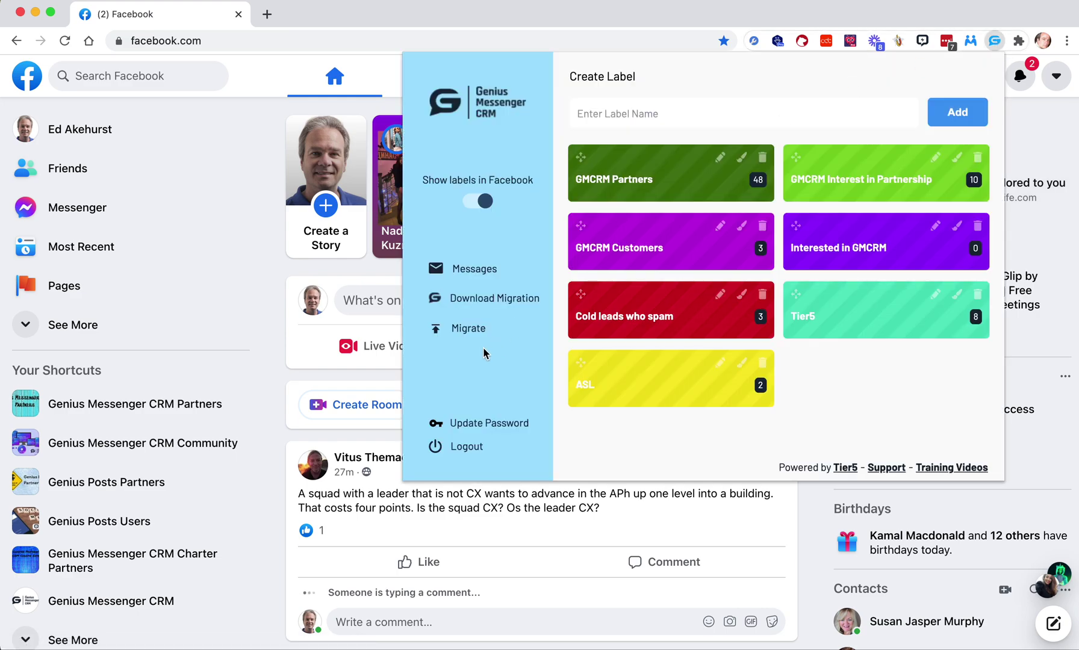
click(475, 268)
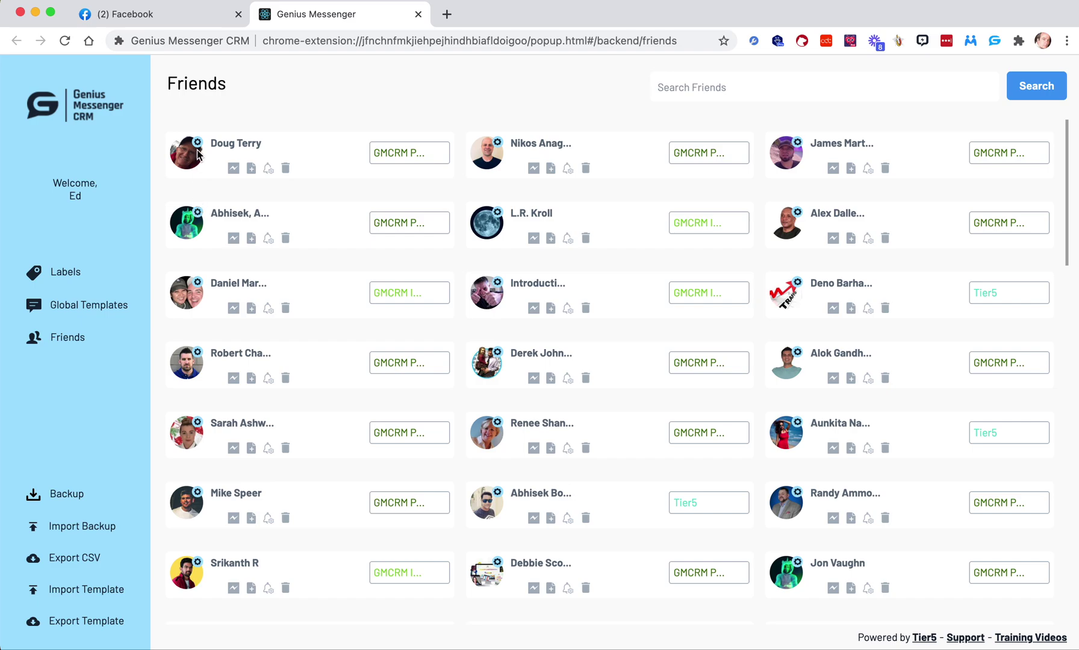
click(567, 168)
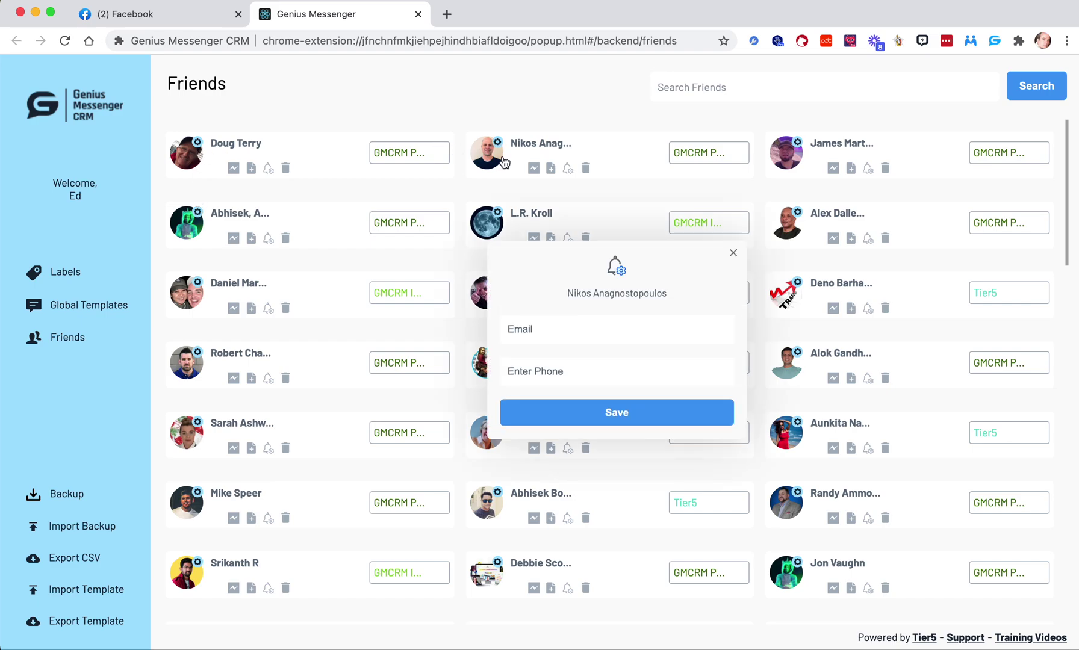
click(544, 328)
click(565, 372)
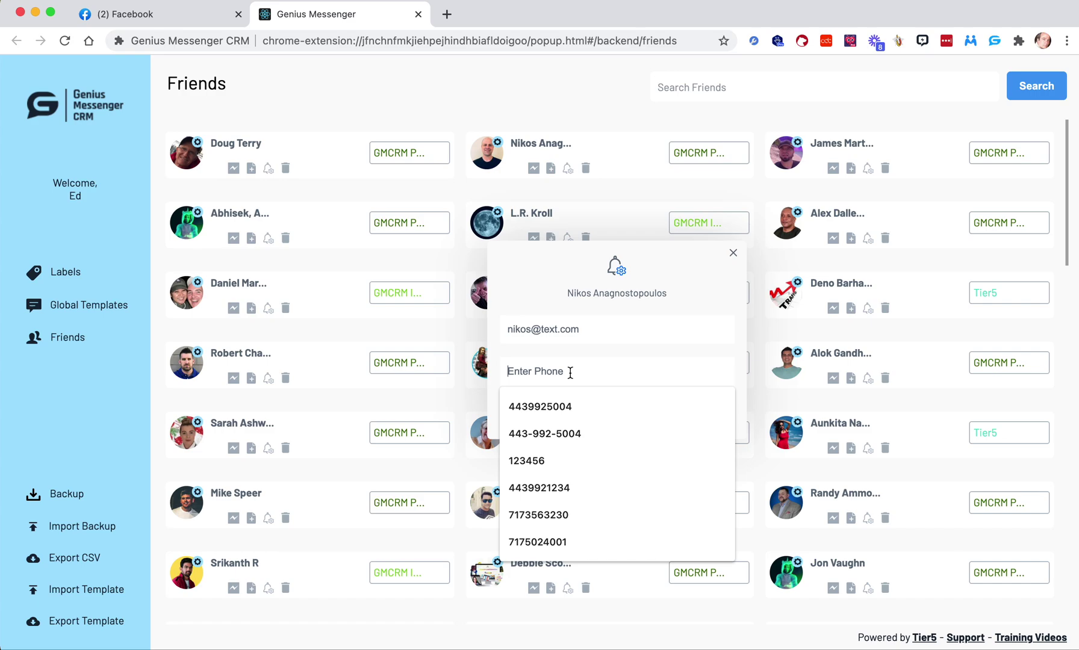
text(12345678900)
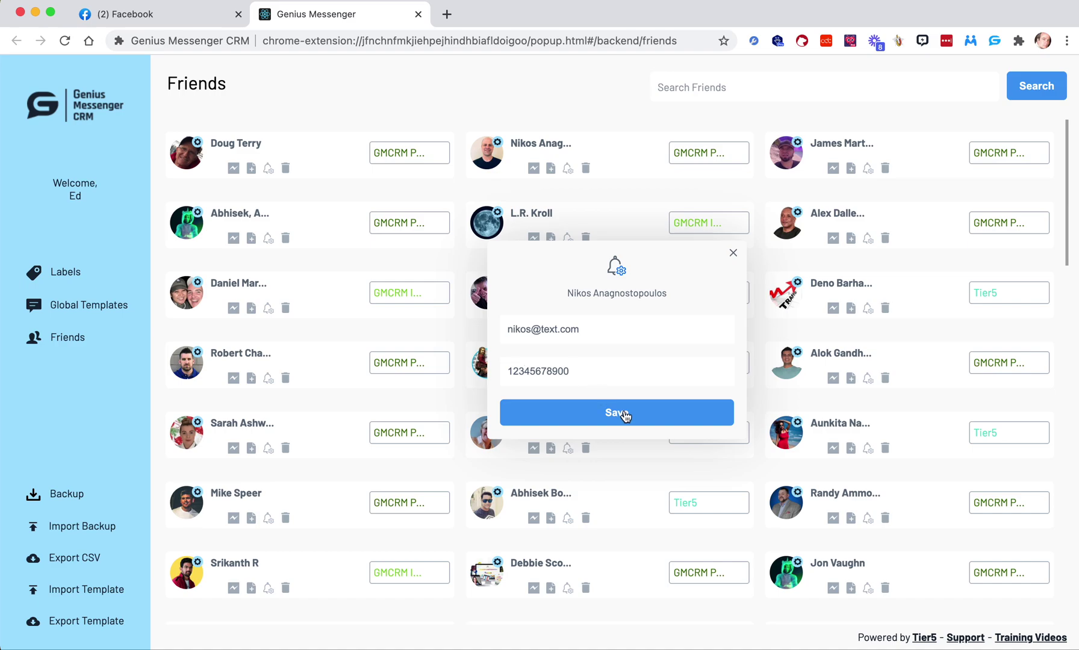
click(623, 412)
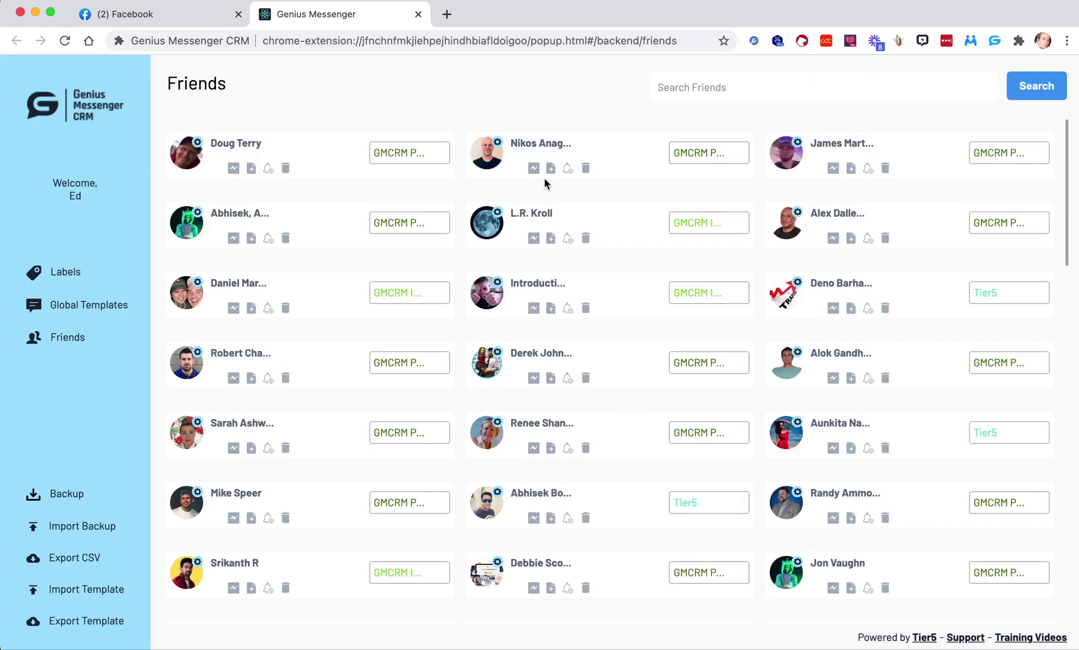
click(500, 145)
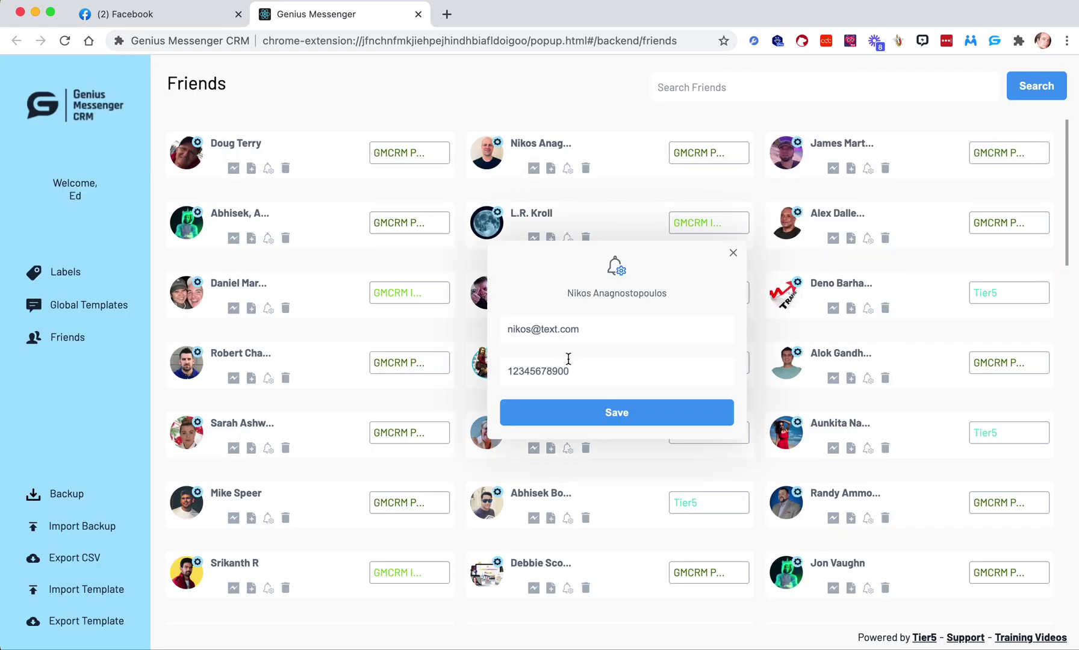
click(733, 255)
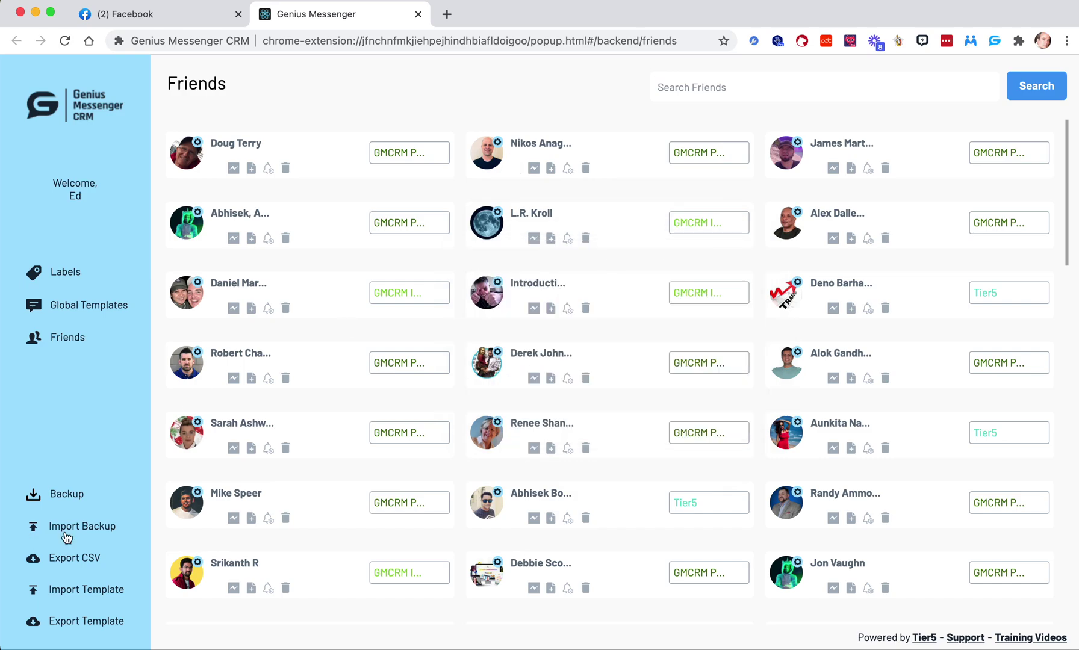
Export all friends to CSV and open the downloaded file in a spreadsheet.
click(72, 561)
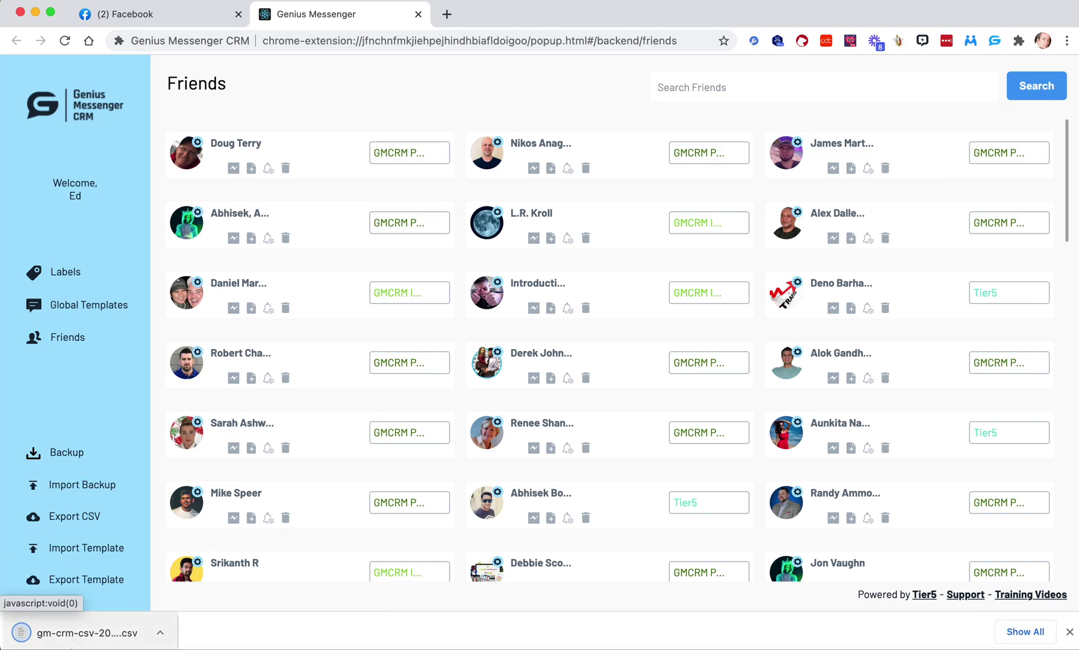
click(82, 633)
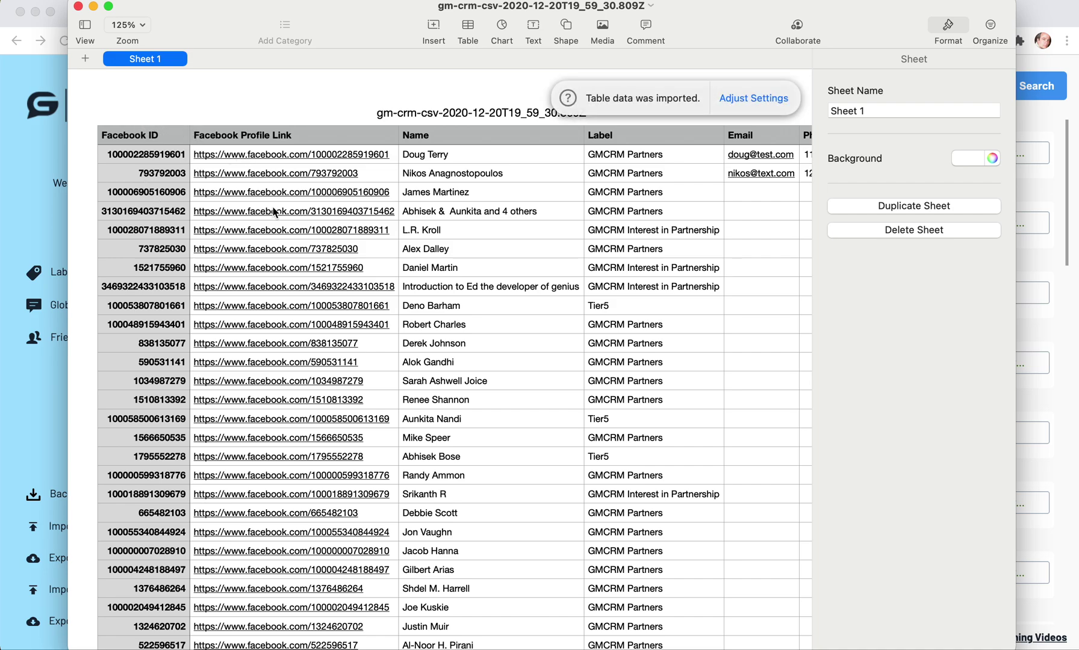
scroll(598, 201, right, 3)
scroll(598, 201, right, 4)
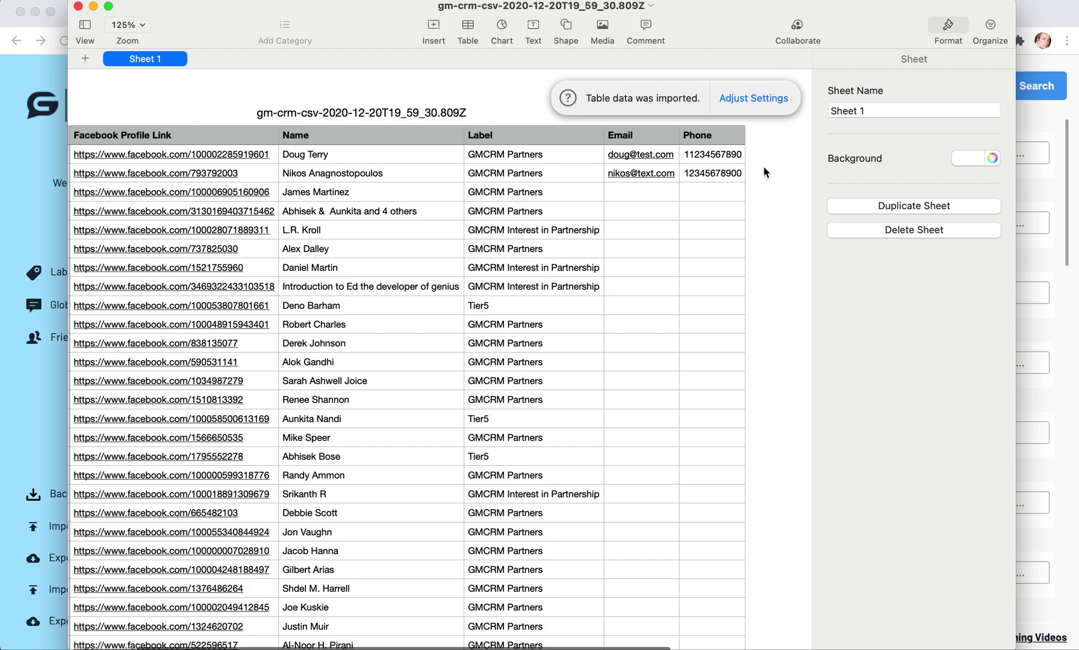
click(78, 6)
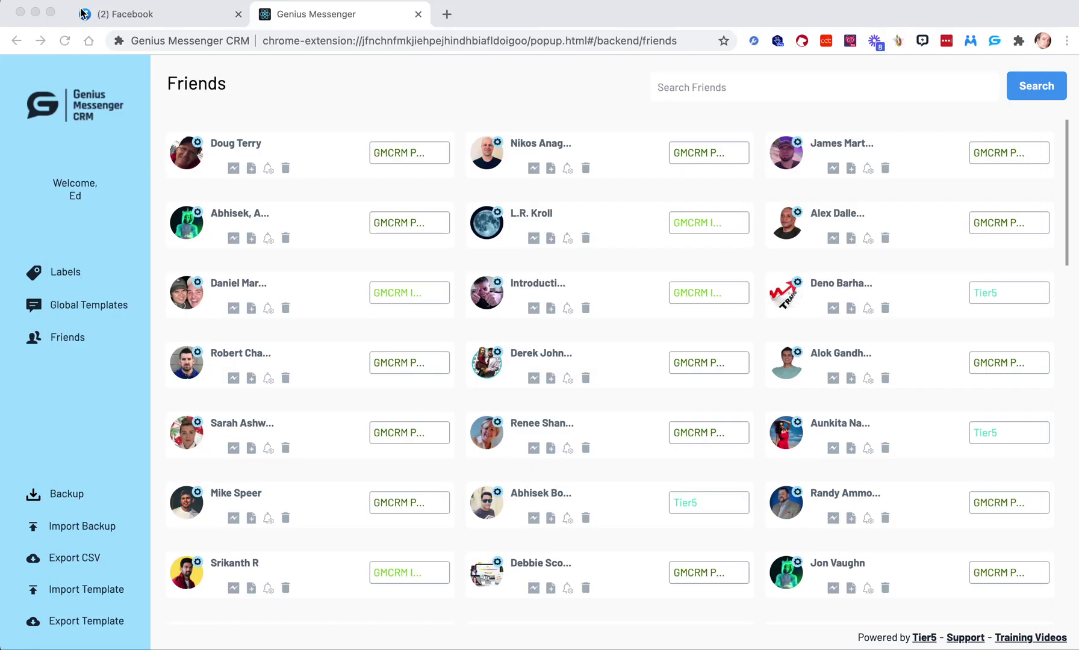